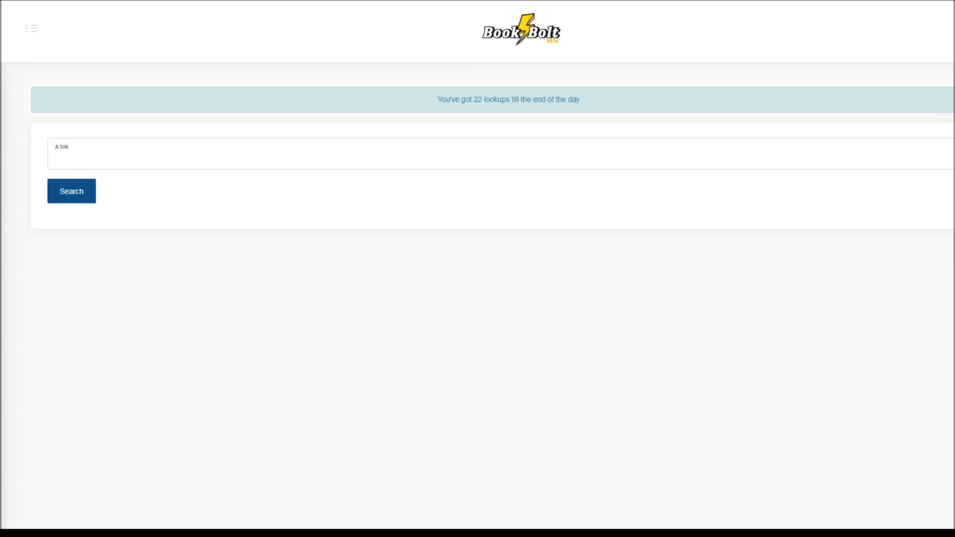
- Switch to the Amazon listing for the $5.99 password logbook paperback
key(ctrl+Tab)
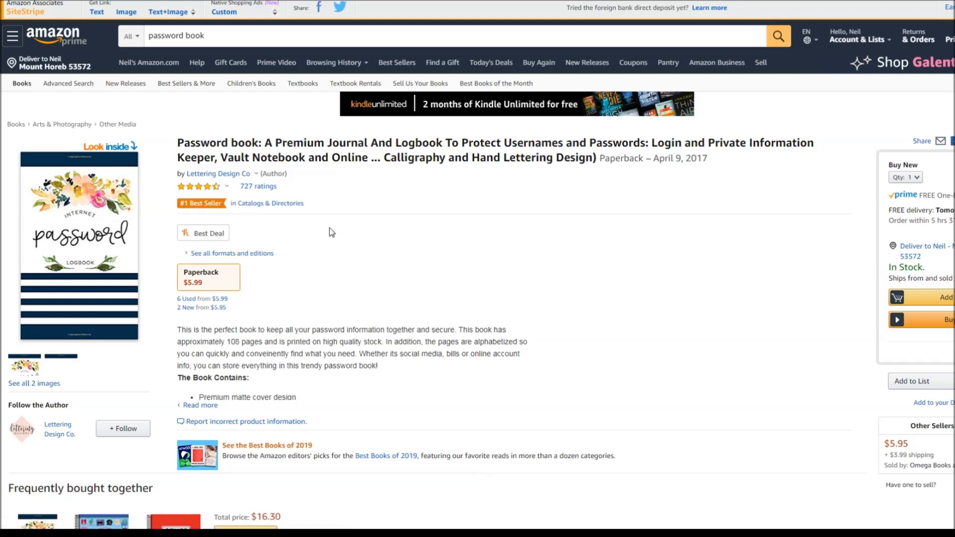
click(98, 241)
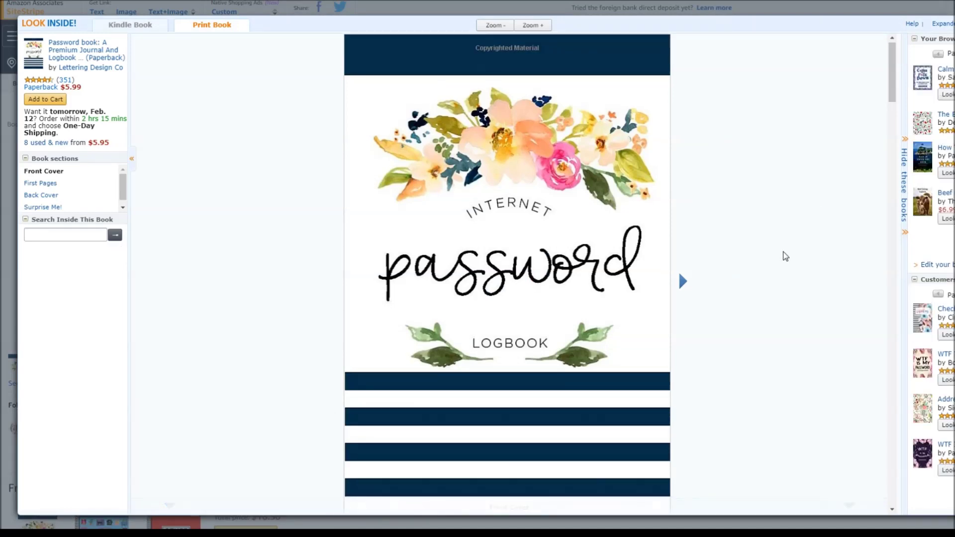
scroll(781, 256, down, 5)
scroll(669, 104, down, 10)
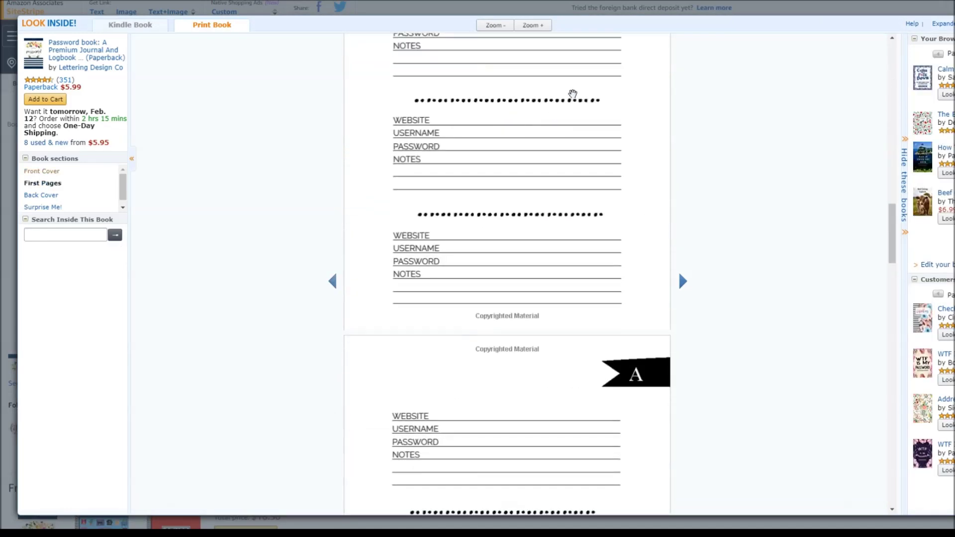
scroll(523, 178, down, 6)
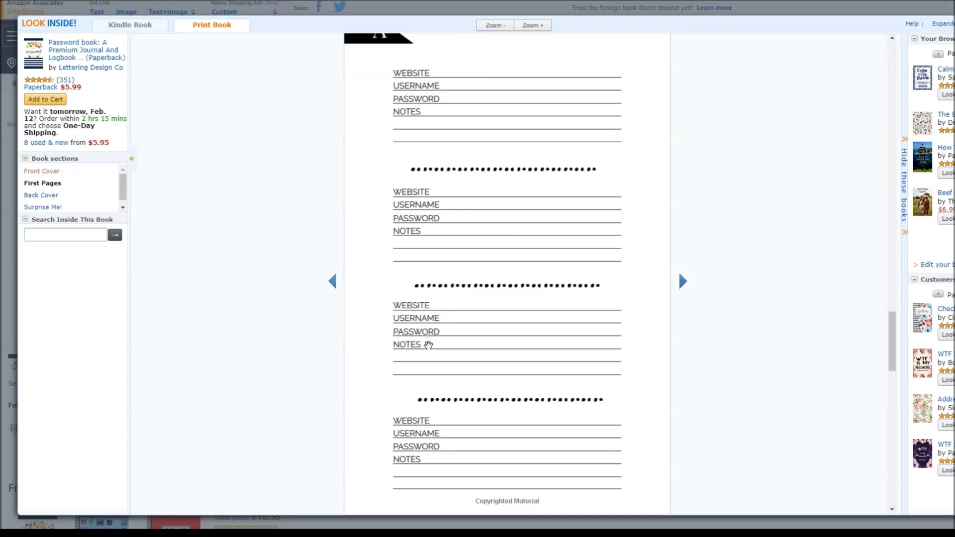
key(Escape)
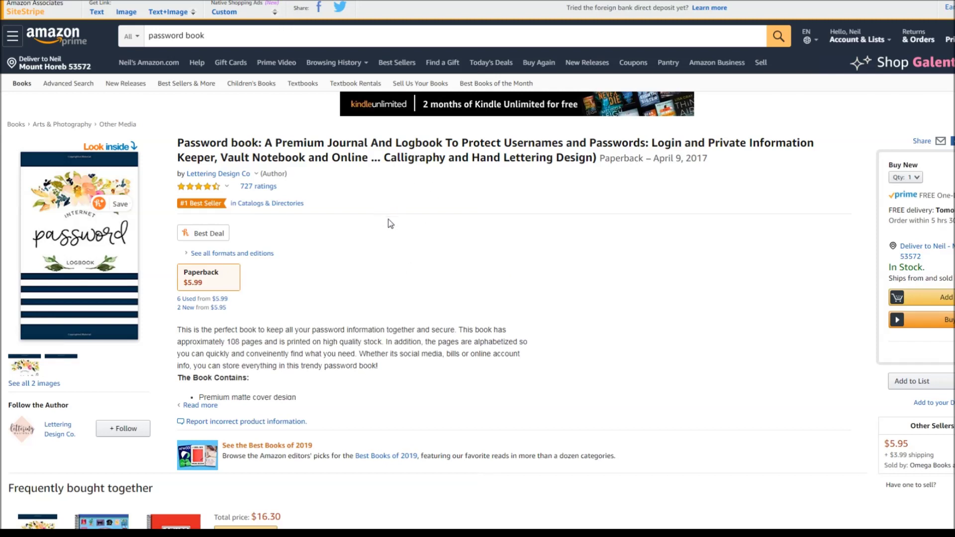
scroll(421, 278, down, 10)
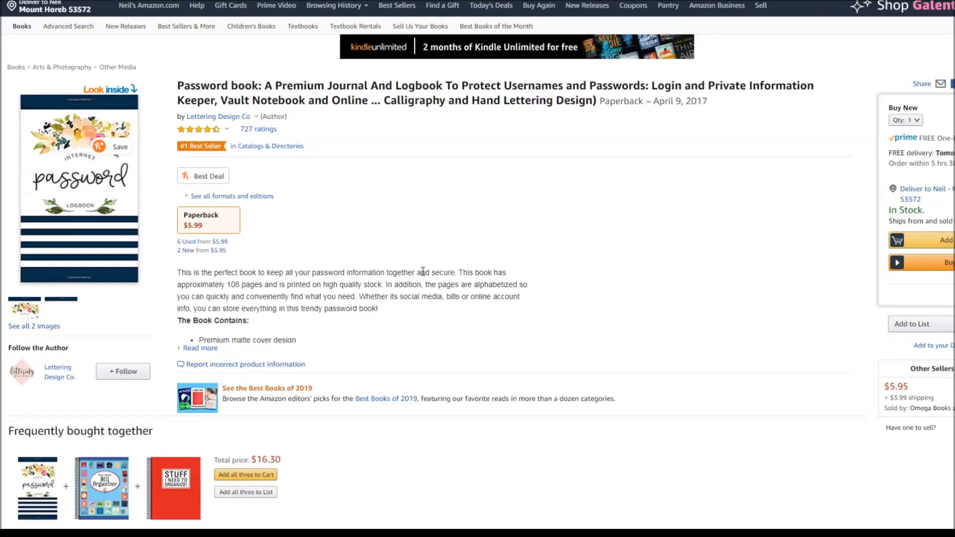
scroll(423, 275, down, 9)
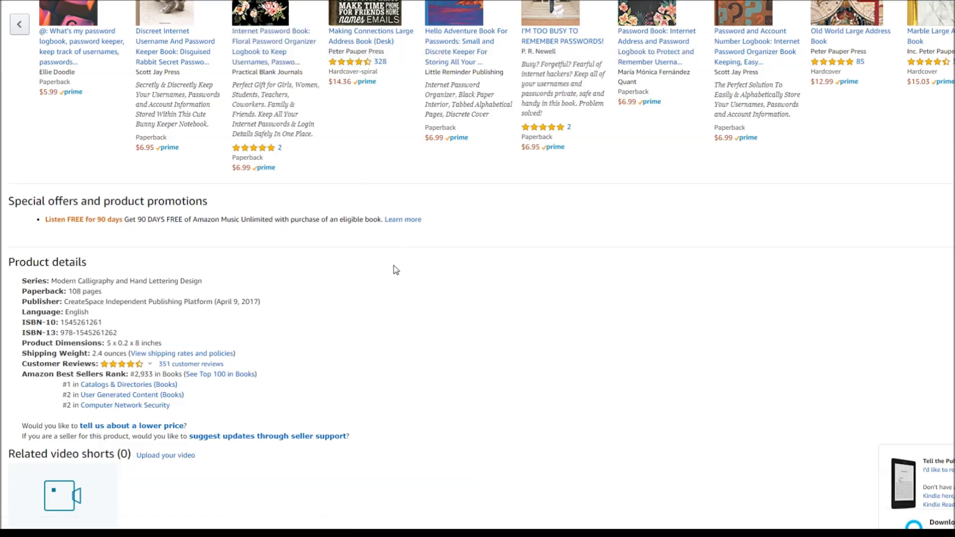
drag(101, 322, 61, 322)
key(ctrl+c)
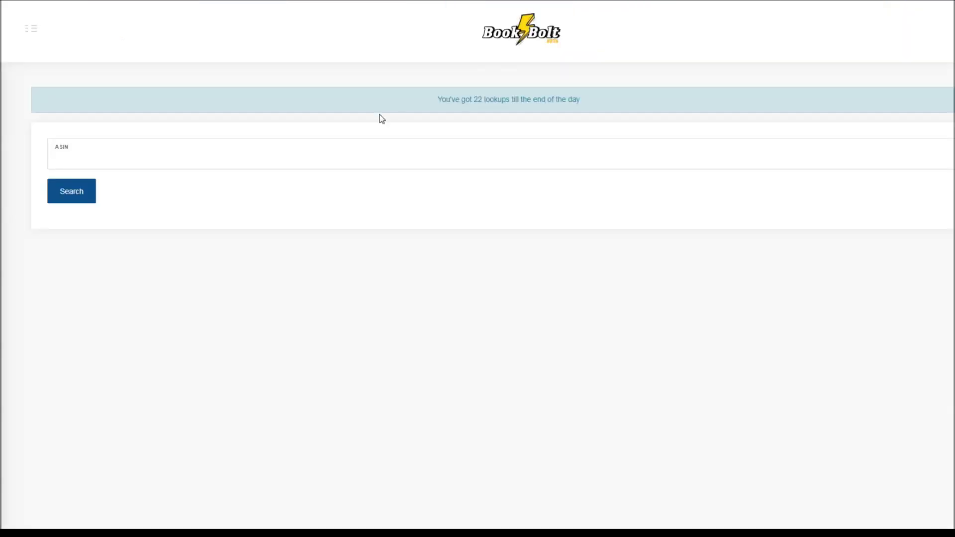
click(140, 157)
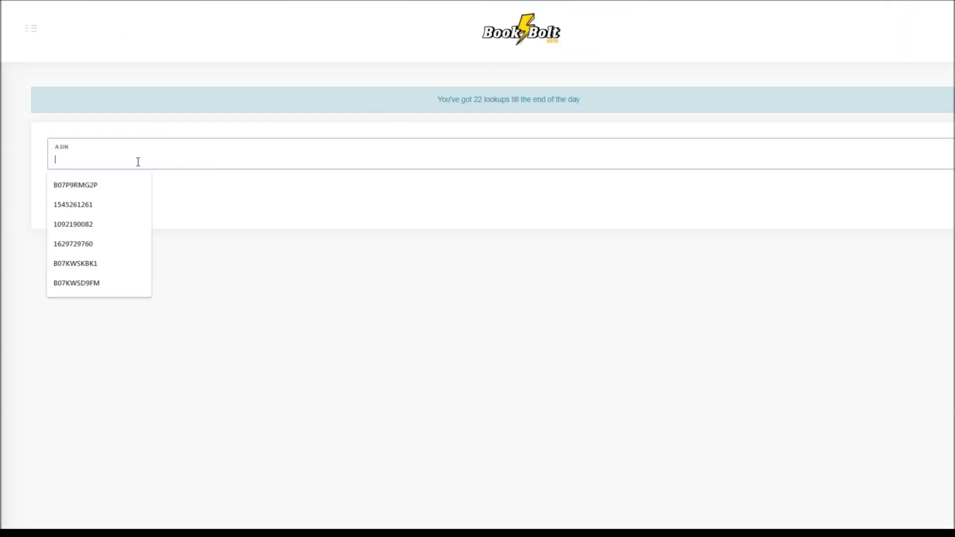
key(ctrl+v)
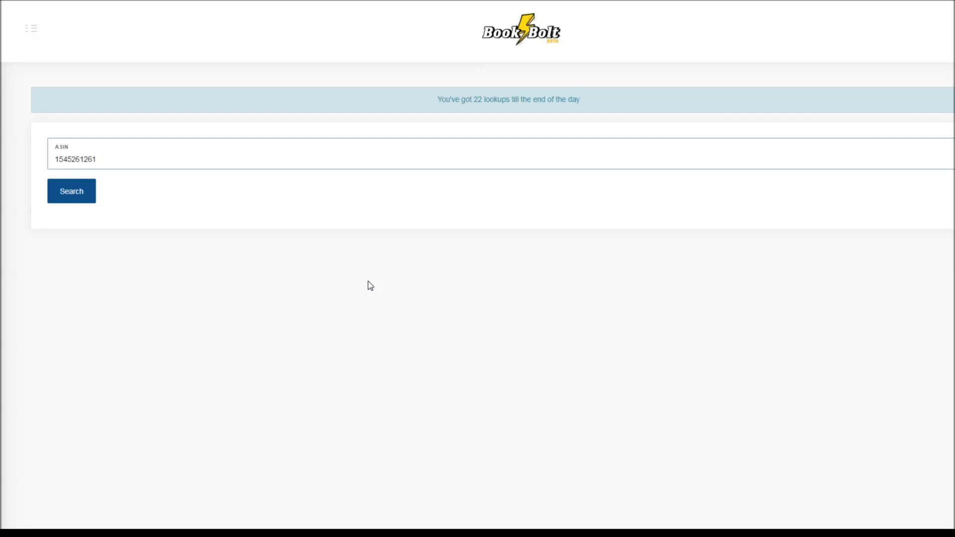
click(81, 196)
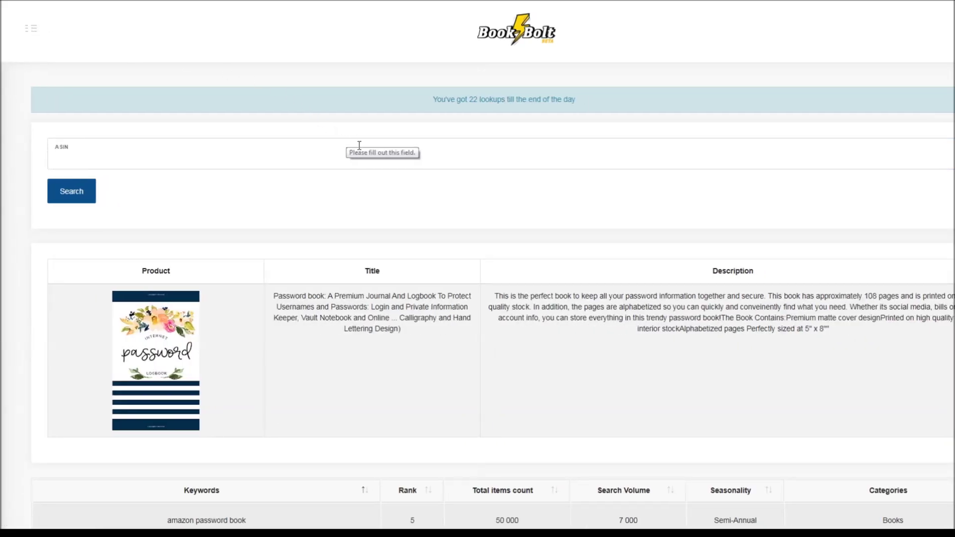
scroll(316, 246, down, 2)
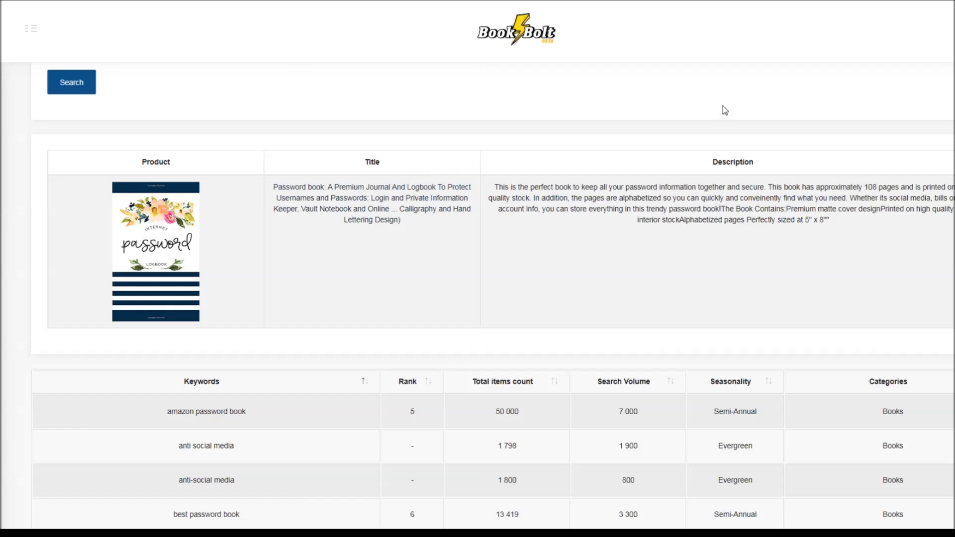
scroll(562, 307, down, 4)
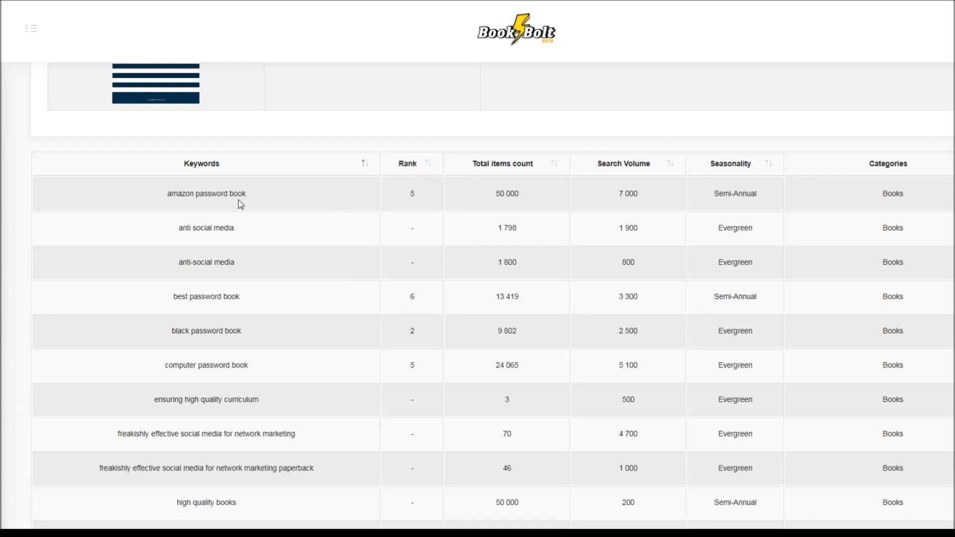
triple_click(518, 194)
click(423, 171)
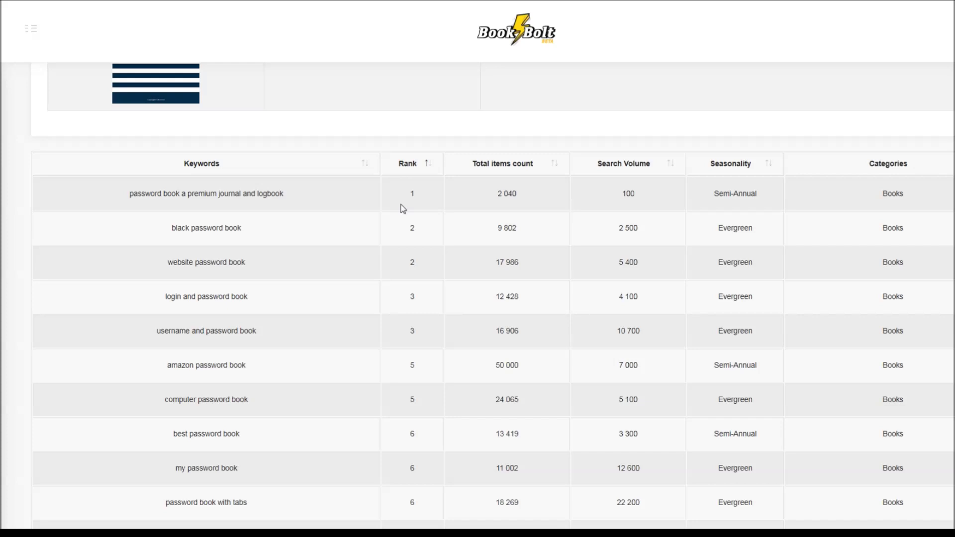
scroll(350, 222, down, 1)
scroll(350, 222, up, 5)
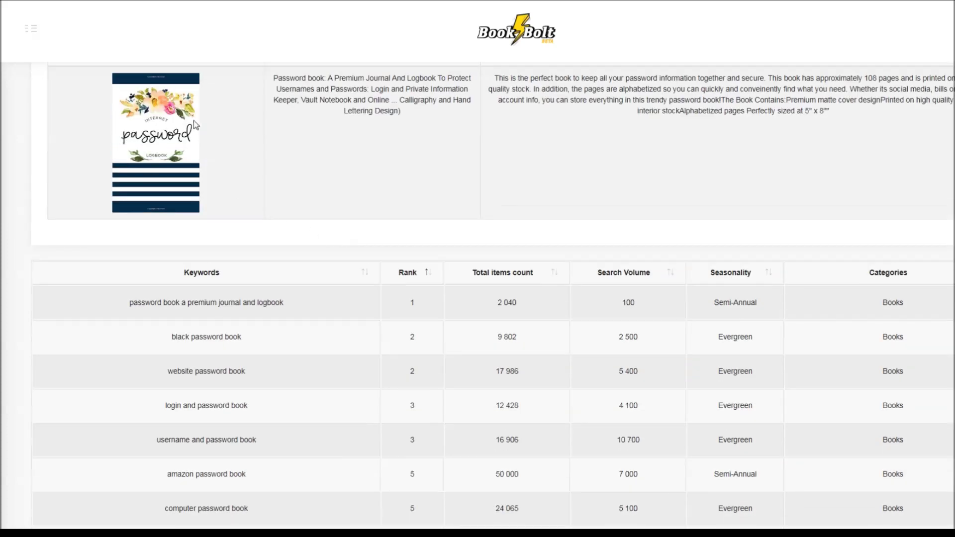
scroll(214, 254, down, 2)
scroll(348, 306, down, 2)
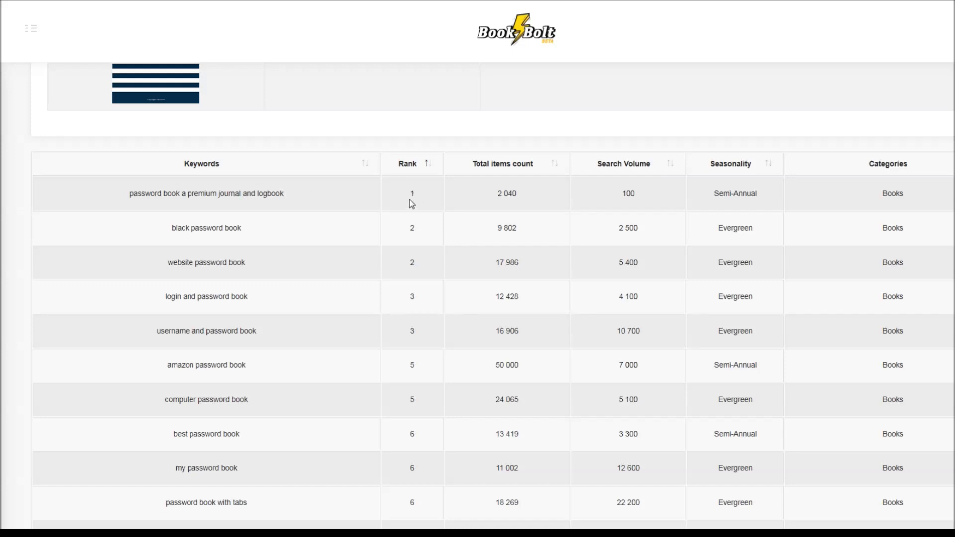
drag(292, 198, 140, 194)
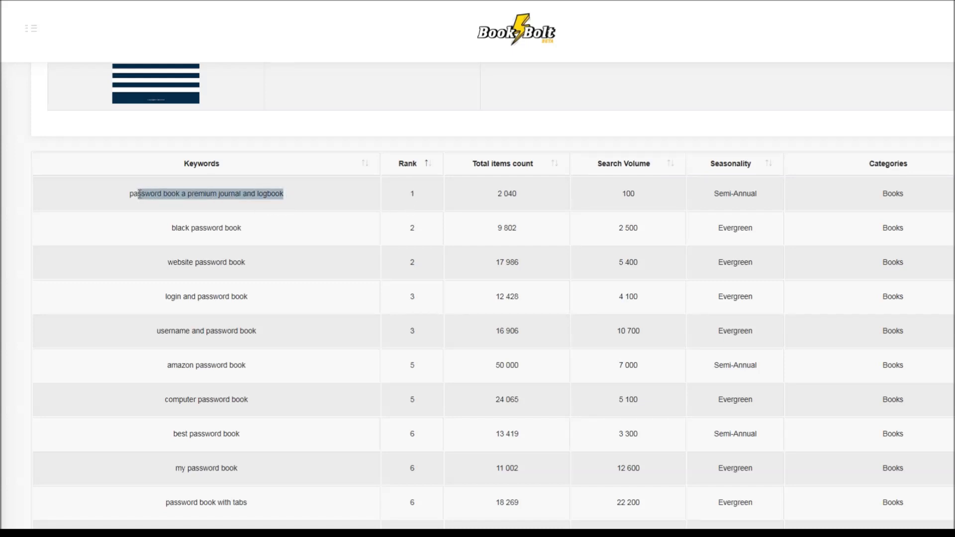
click(639, 195)
drag(636, 194, 623, 196)
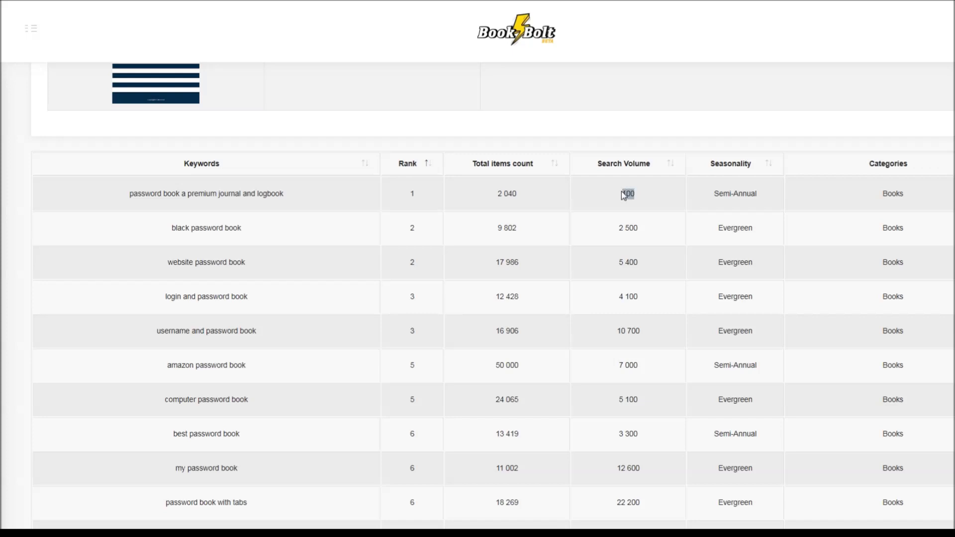
scroll(207, 249, down, 2)
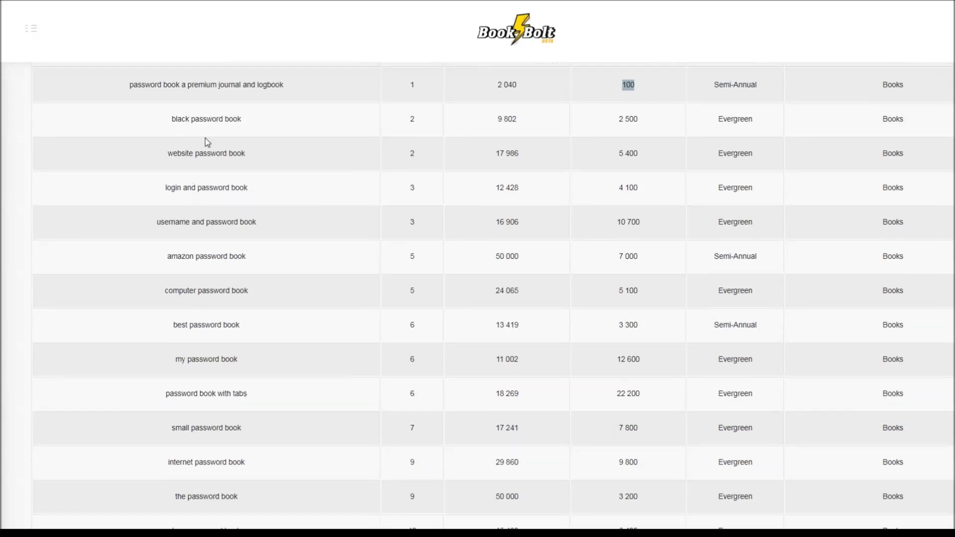
scroll(343, 132, up, 2)
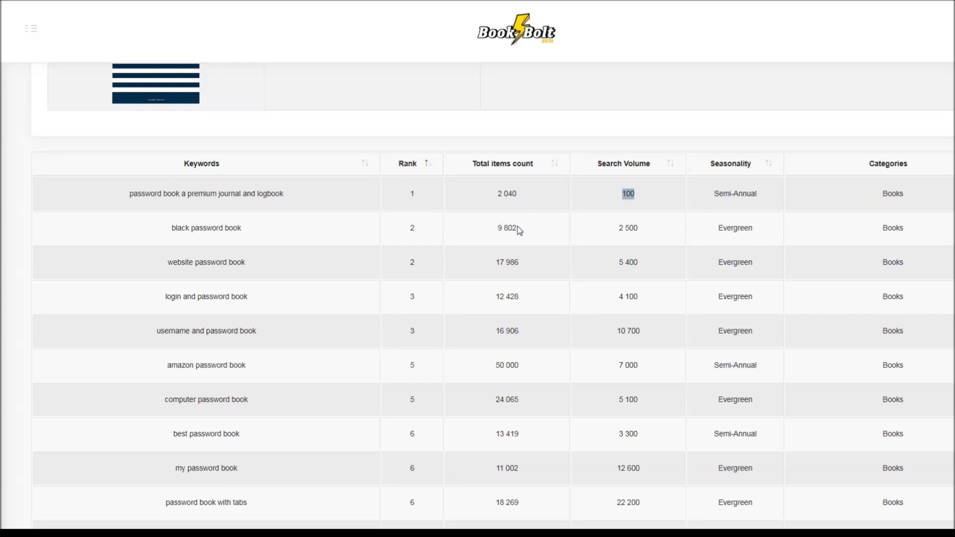
double_click(412, 228)
drag(638, 228, 607, 228)
scroll(259, 304, down, 2)
scroll(334, 234, down, 2)
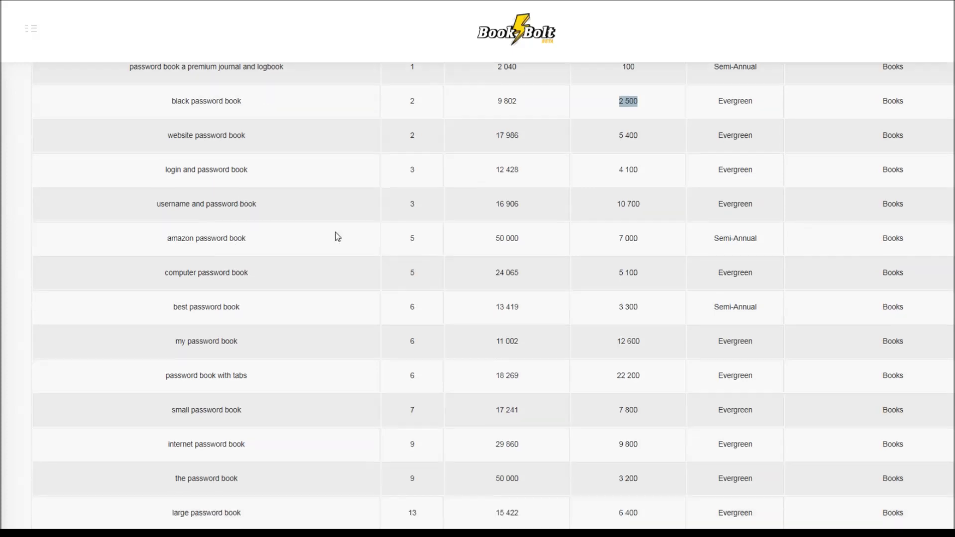
scroll(335, 243, up, 2)
scroll(338, 280, up, 2)
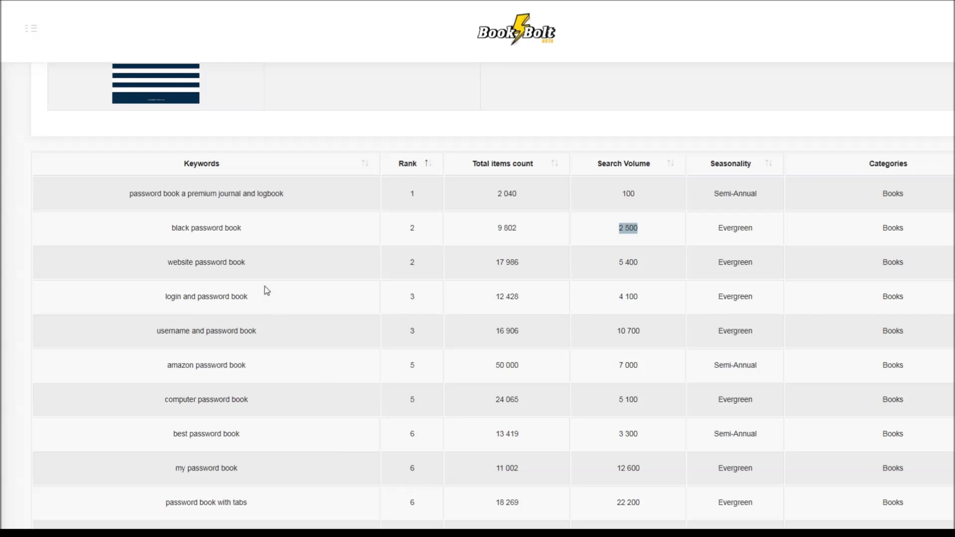
drag(161, 230, 248, 476)
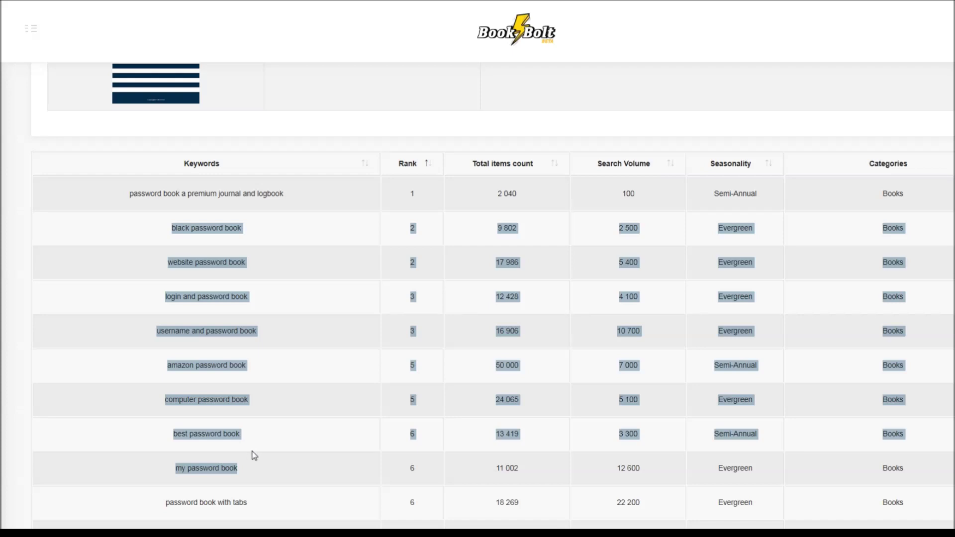
scroll(264, 443, up, 4)
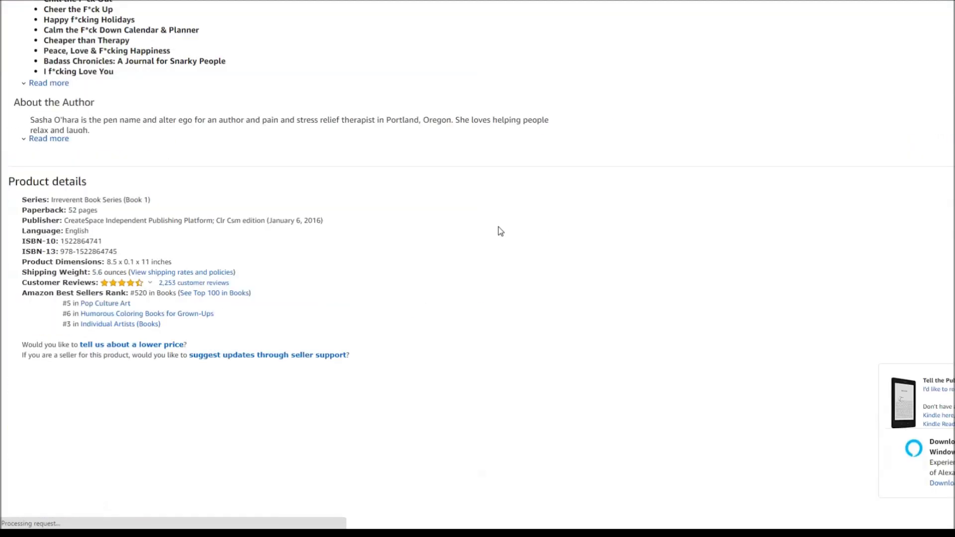
scroll(448, 209, up, 20)
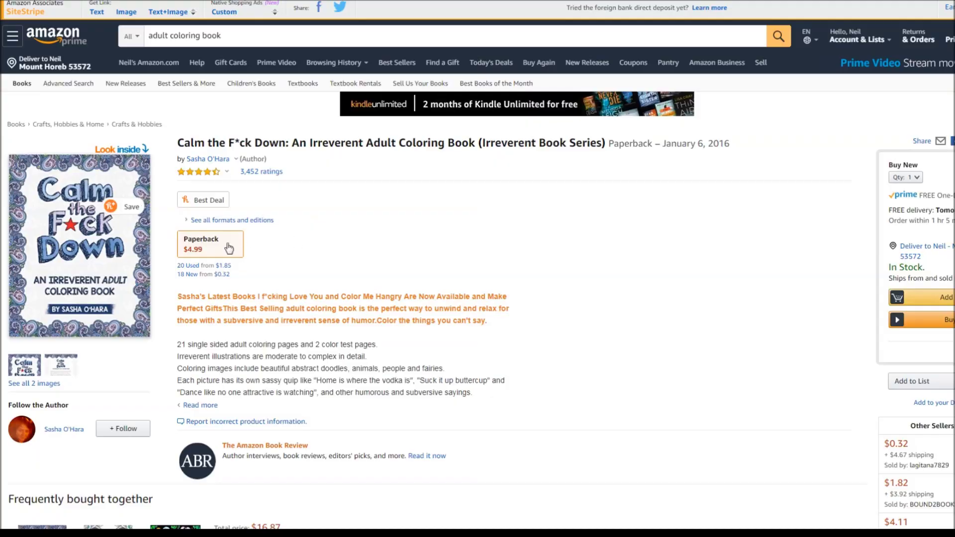
scroll(228, 248, down, 20)
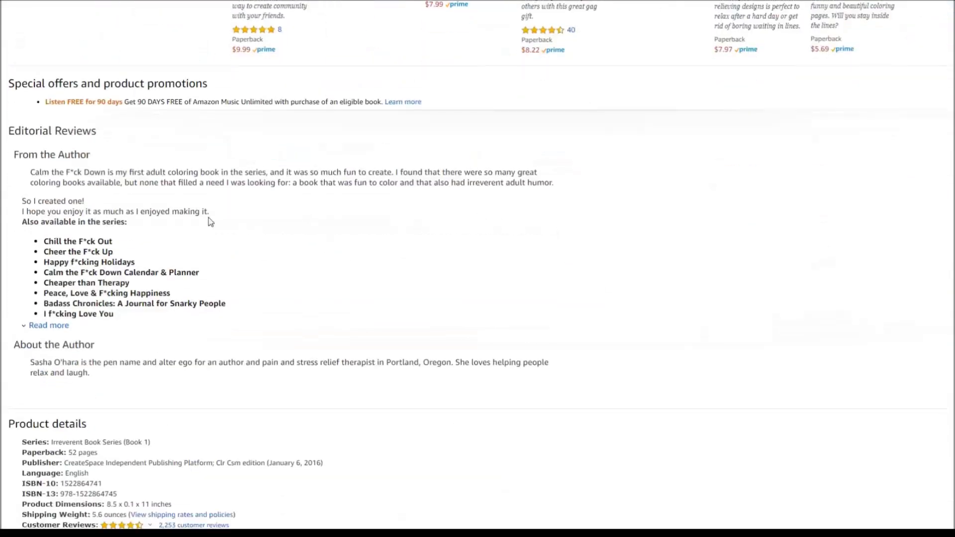
scroll(130, 230, down, 4)
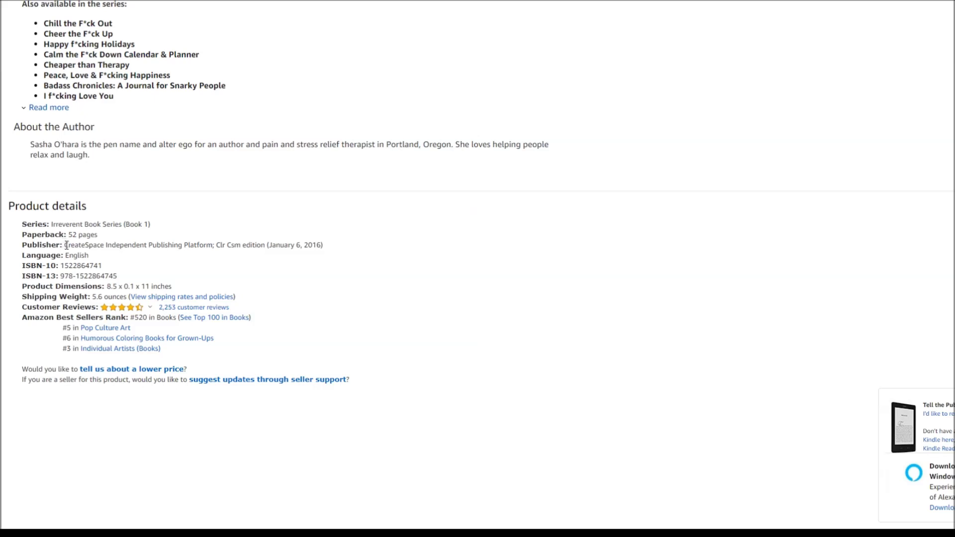
drag(66, 245, 107, 242)
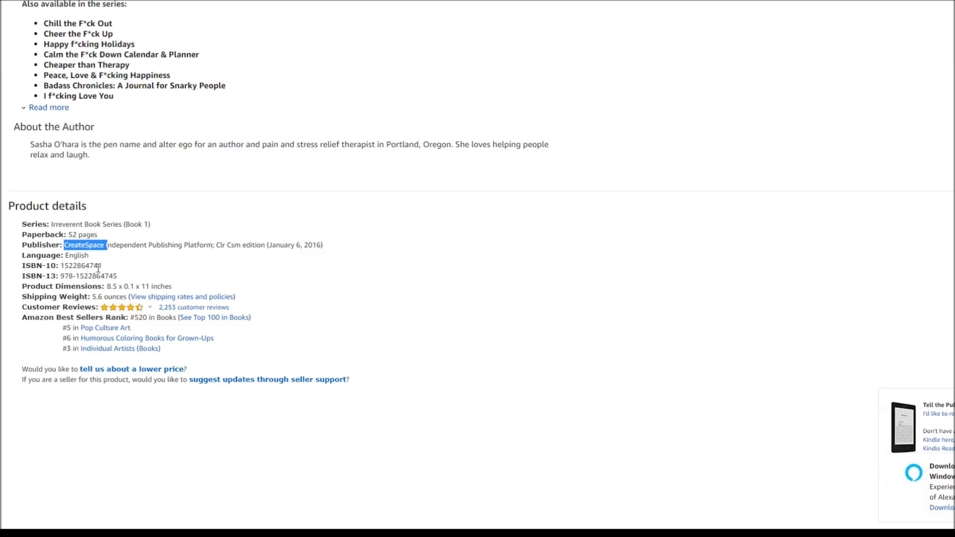
drag(102, 266, 61, 267)
key(ctrl+c)
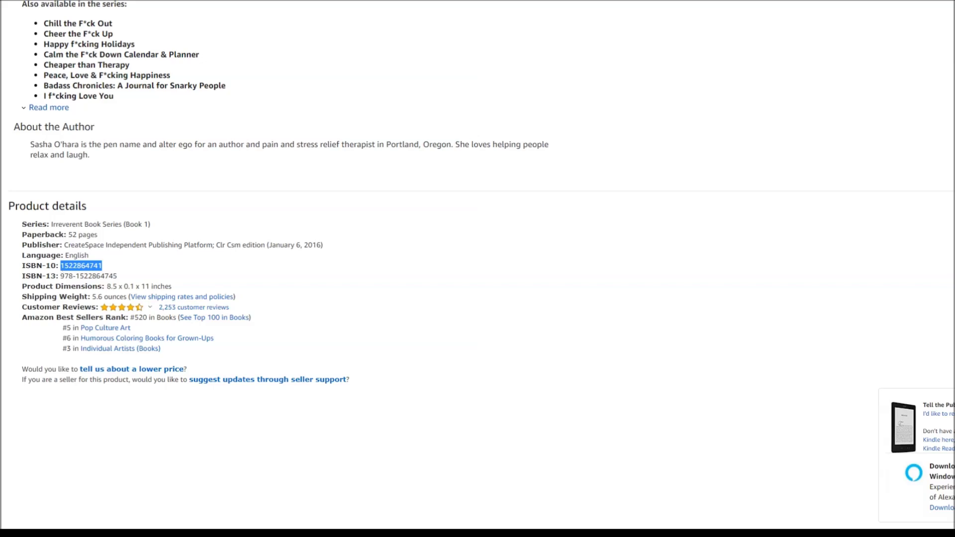
key(ctrl+Tab)
scroll(353, 259, up, 3)
click(109, 152)
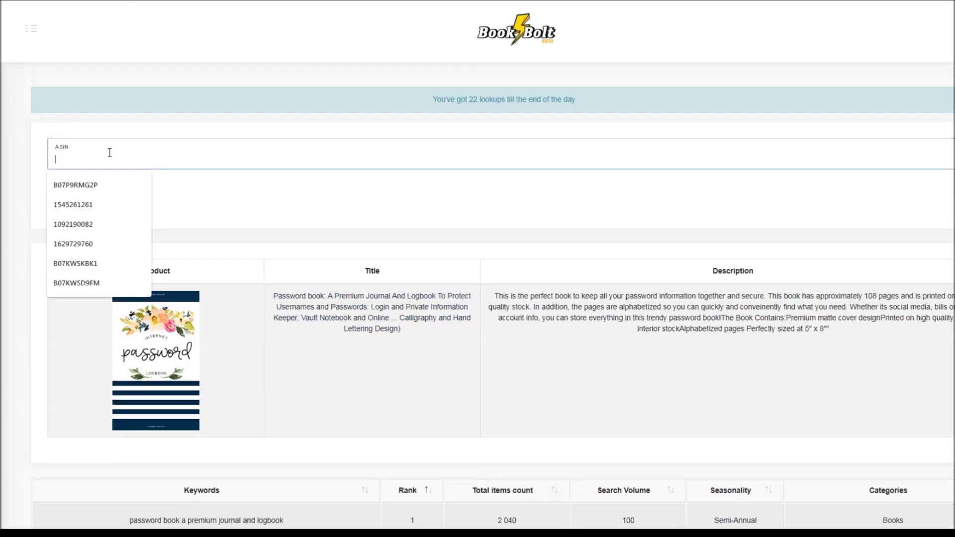
key(ctrl+v)
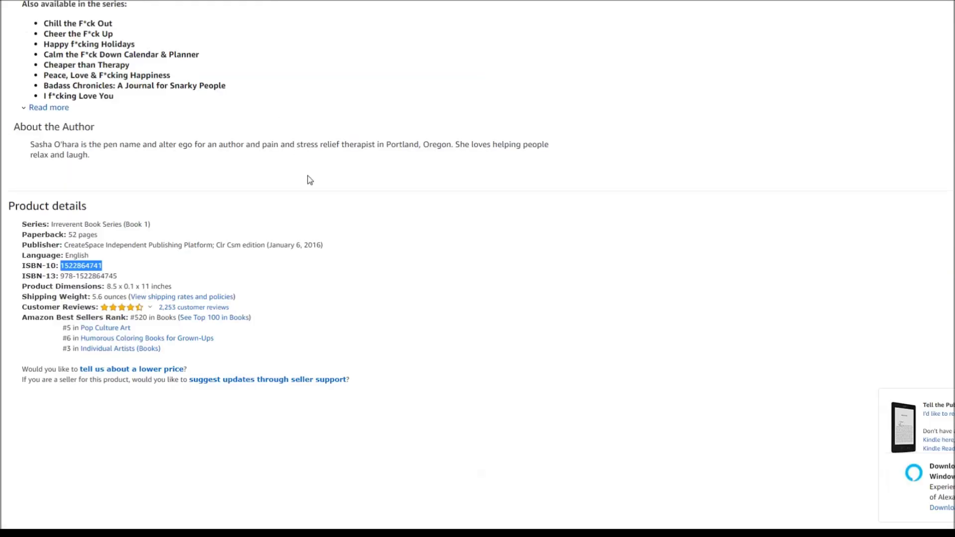
scroll(308, 180, up, 15)
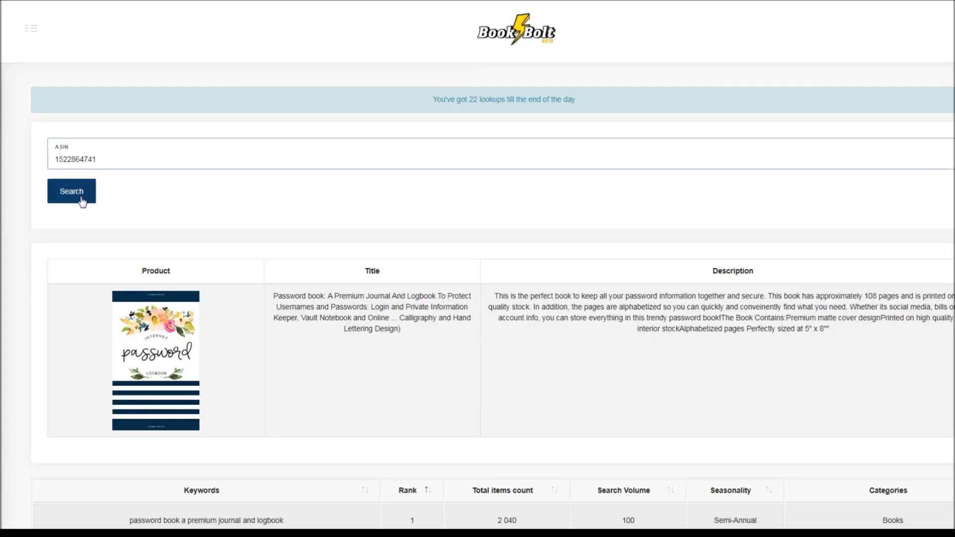
click(82, 200)
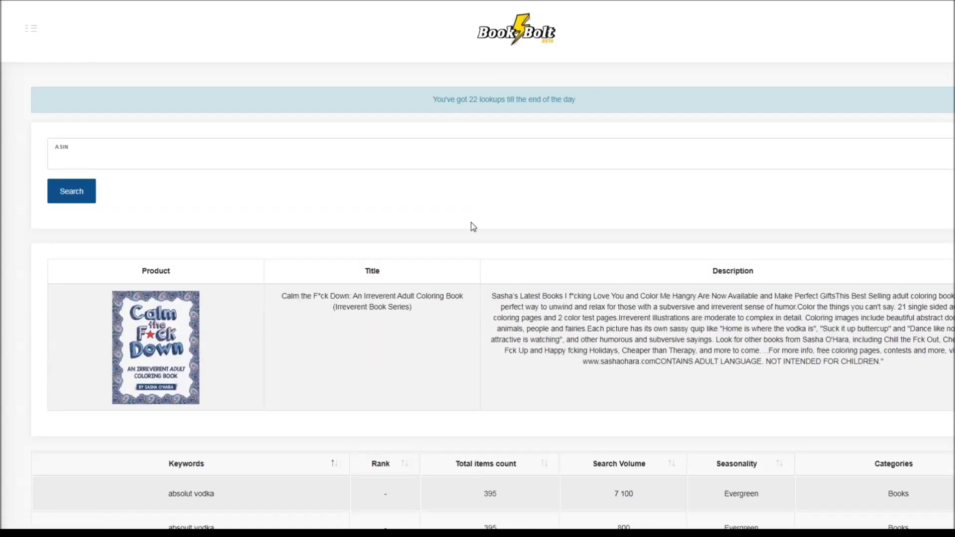
- Sort the coloring book's keyword table by rank, ascending
click(394, 468)
scroll(403, 432, down, 2)
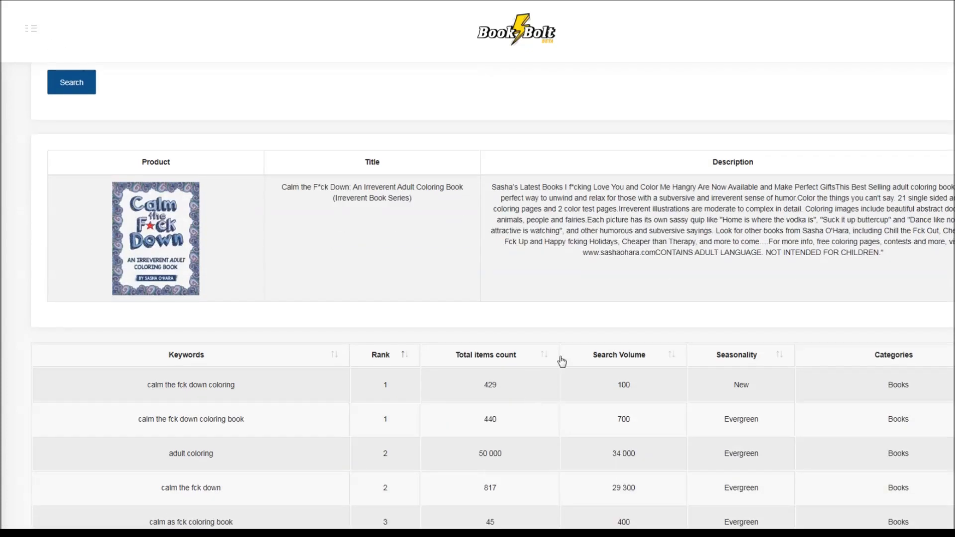
click(494, 357)
click(390, 356)
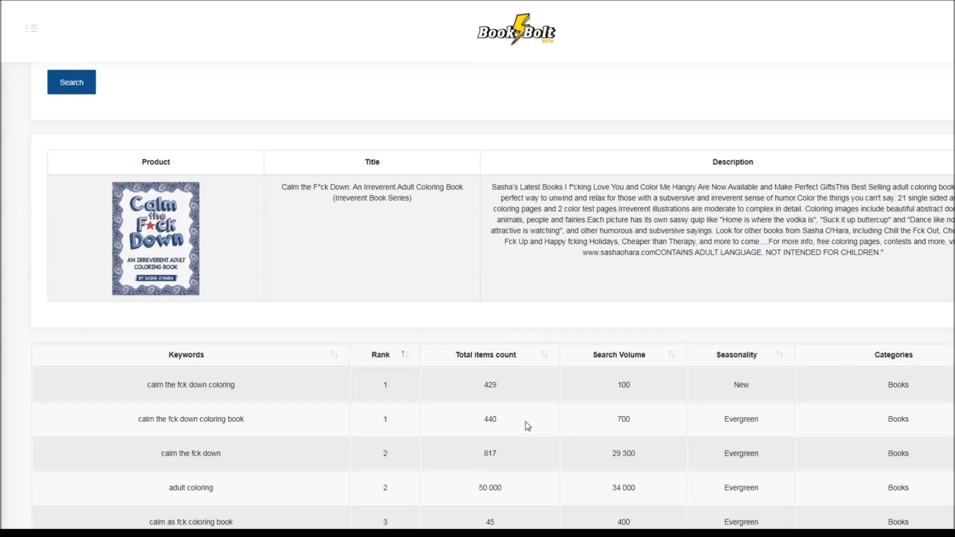
- Highlight the adult coloring row: rank 2 with 34 000 searches
scroll(527, 425, down, 4)
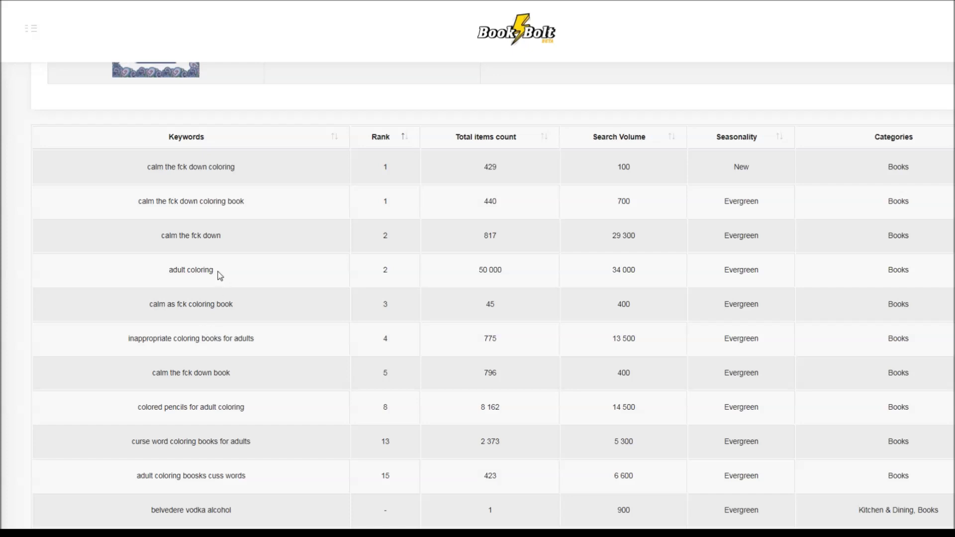
drag(217, 273, 168, 273)
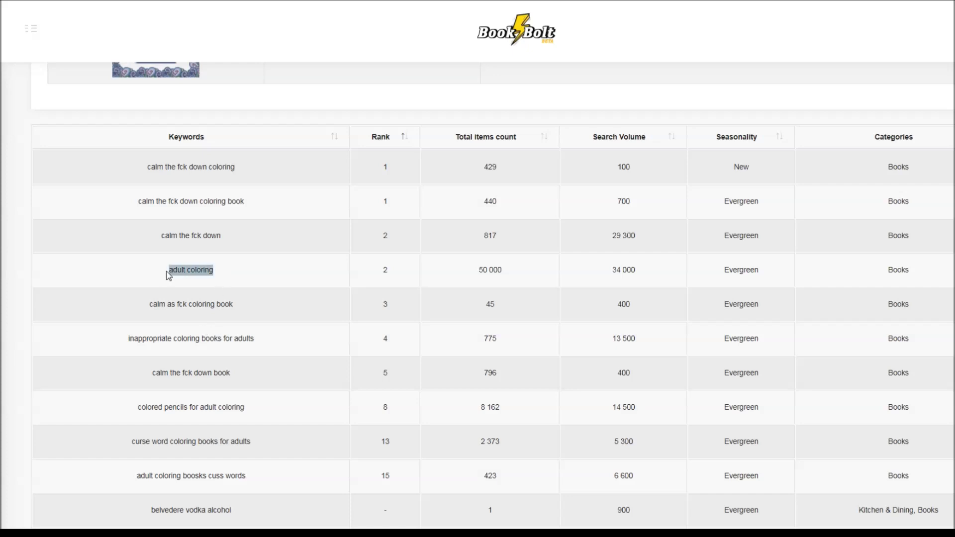
double_click(385, 273)
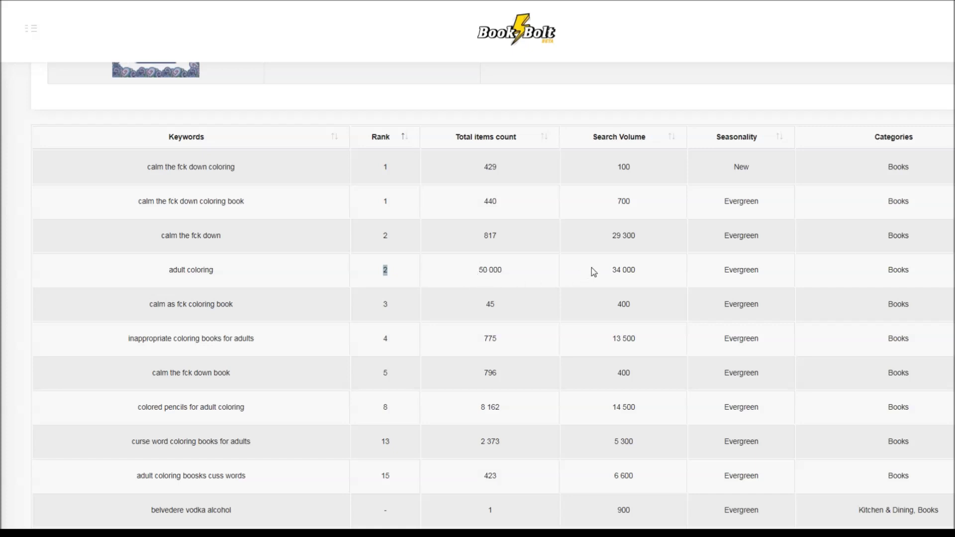
drag(611, 272, 637, 273)
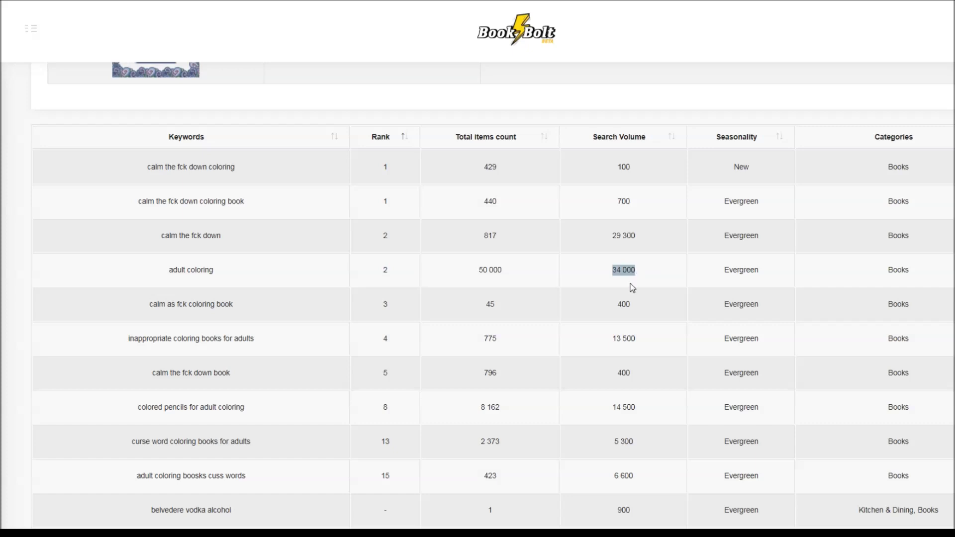